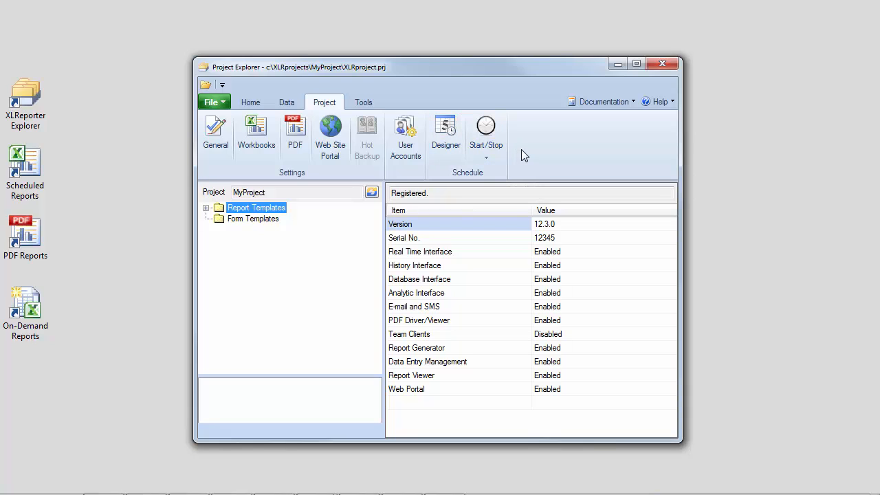
Open the Schedule Designer and examine the conditions and actions of the UpdateSheet and SaveSheetHTML schedule lines, collapsing and expanding their group
click(446, 153)
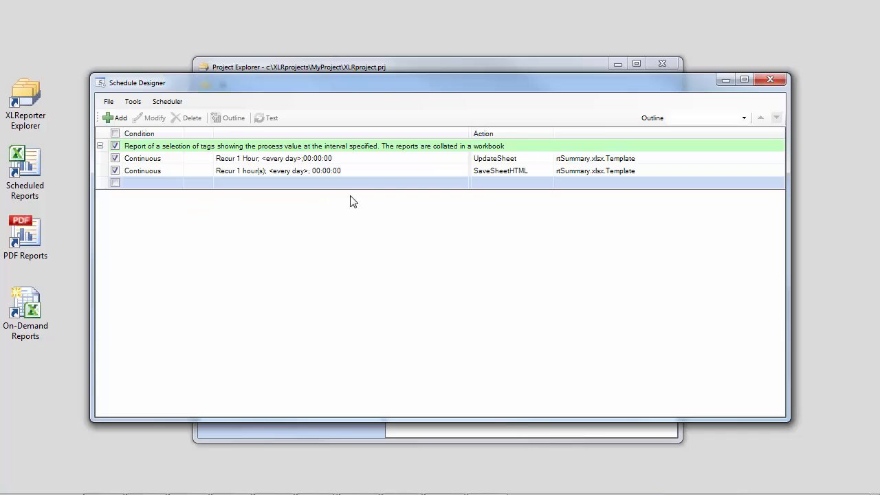
click(366, 160)
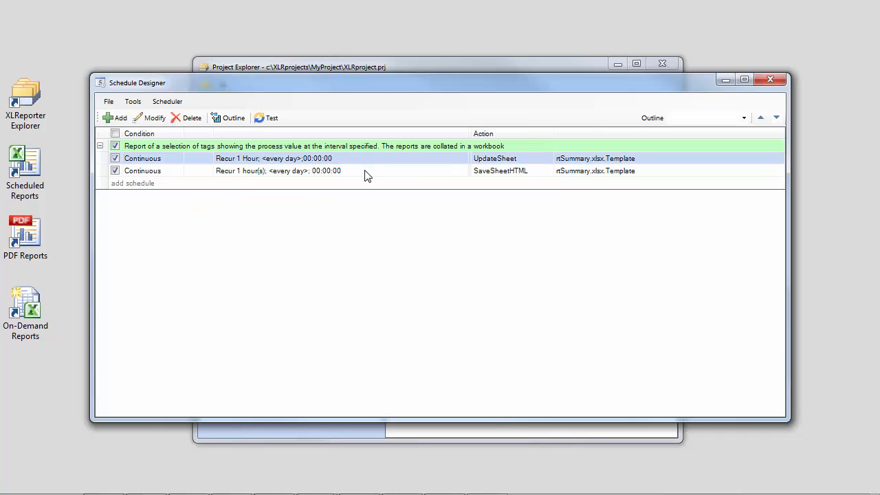
click(366, 172)
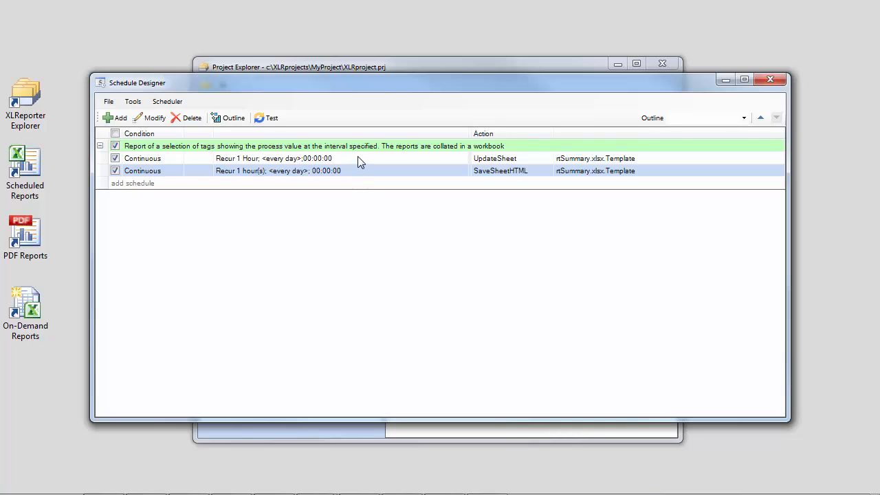
click(361, 160)
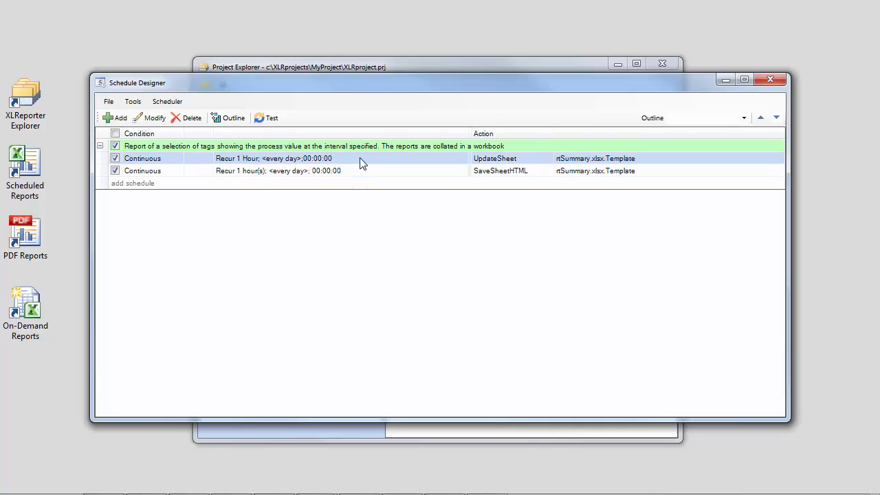
click(534, 172)
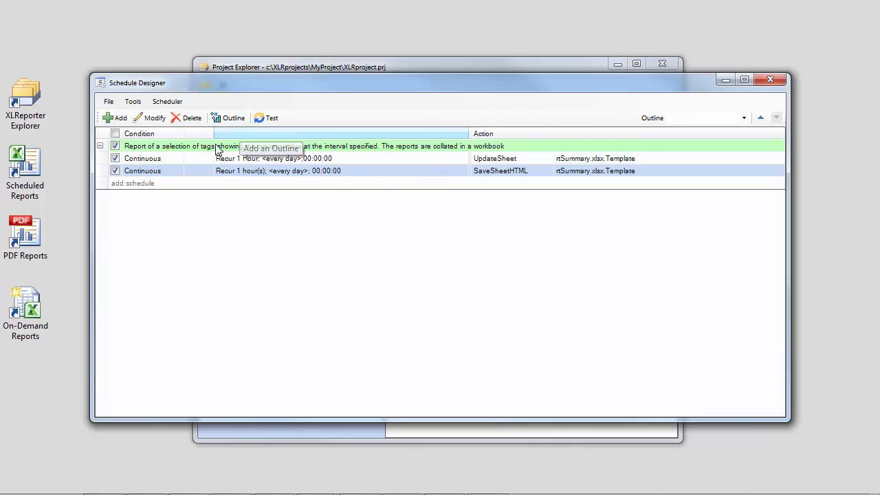
click(100, 146)
click(100, 146)
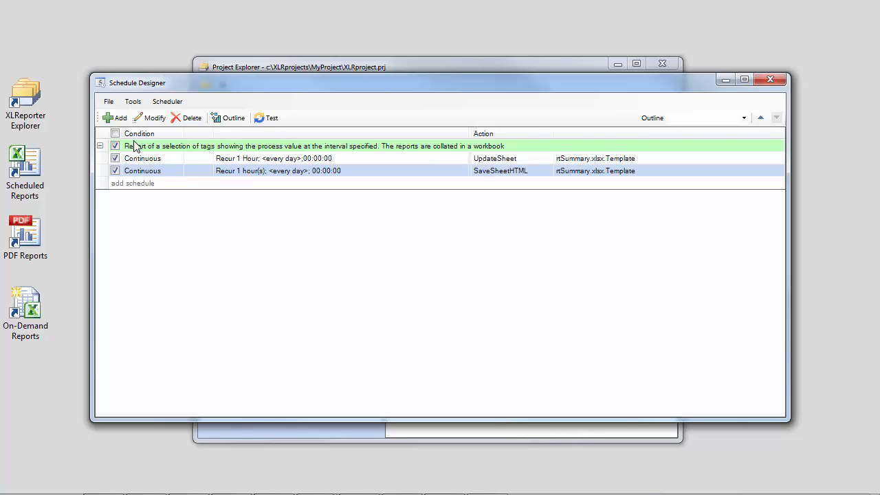
Examine the Transfer Reports actions and the Continuous, Daily, Monthly and XLR_DA event conditions for a new schedule, discarding it without adding
click(115, 118)
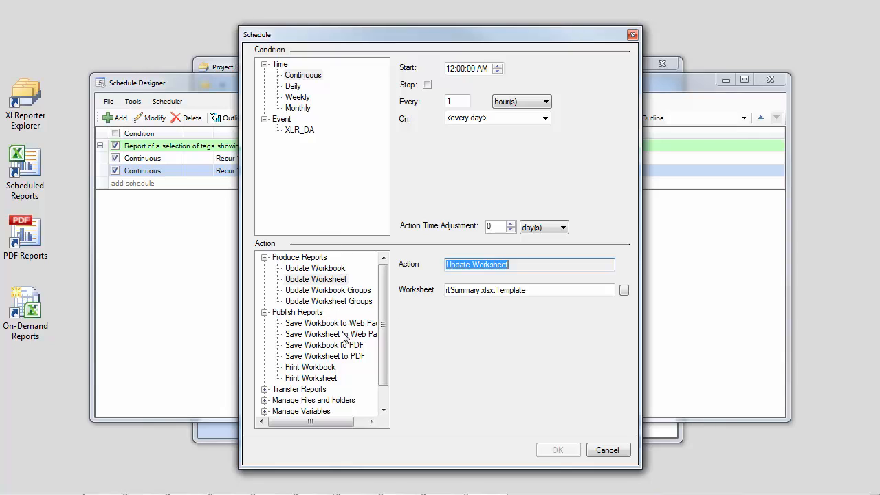
click(265, 389)
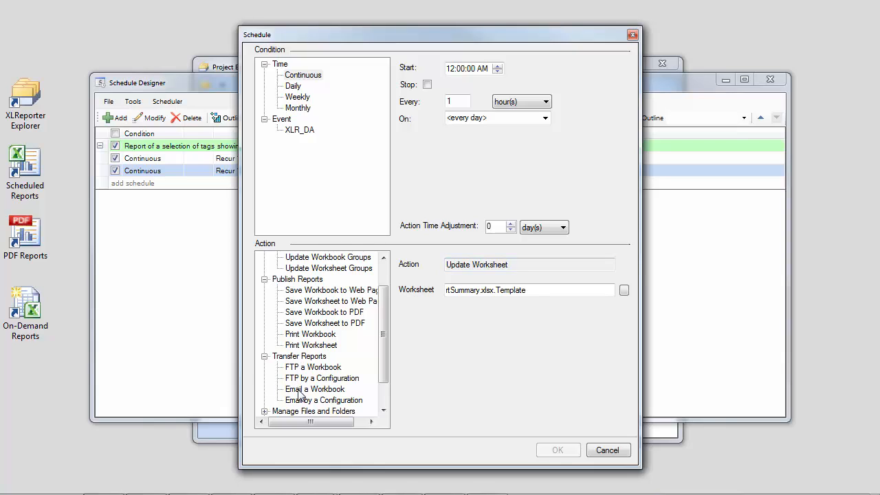
click(320, 78)
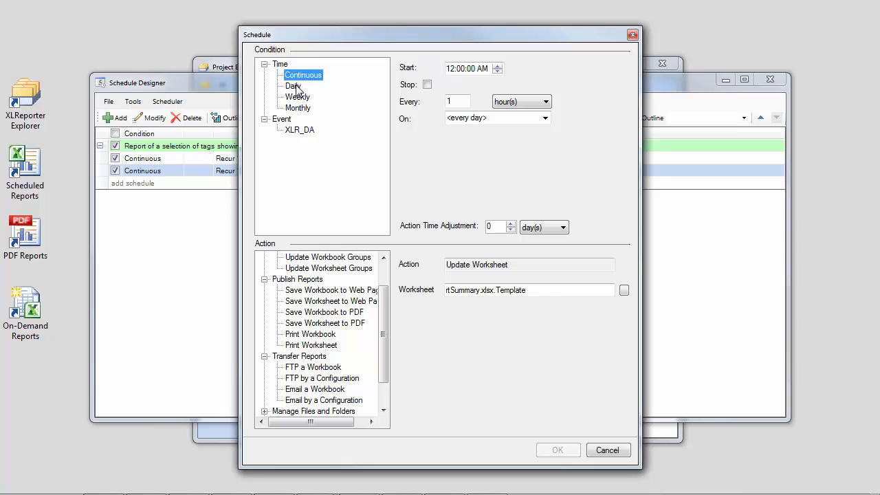
click(296, 87)
click(303, 110)
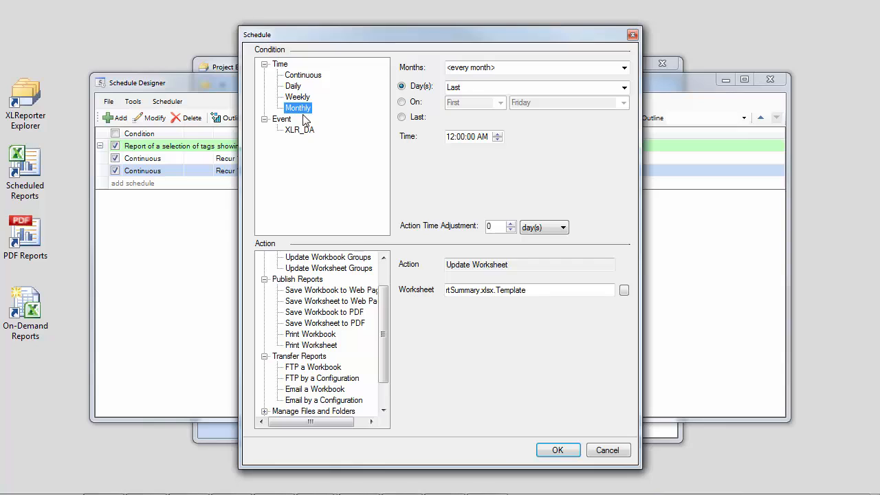
click(306, 132)
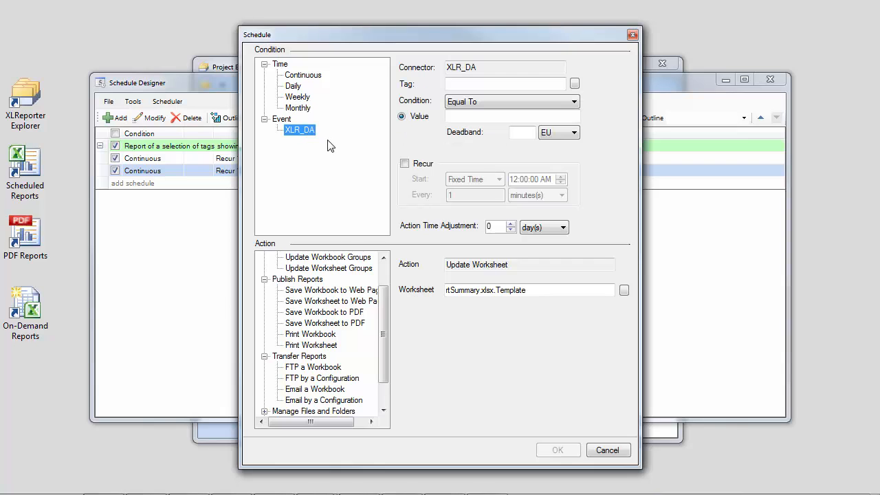
click(633, 35)
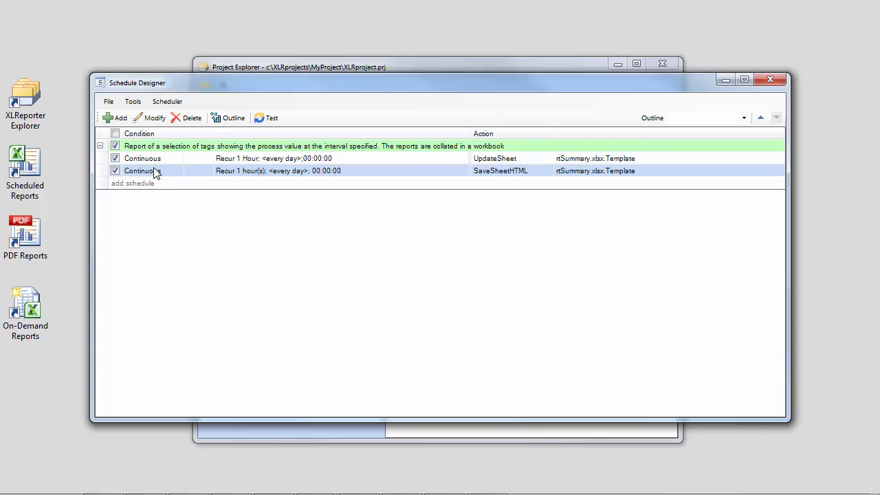
Disable and re-enable the SaveSheetHTML and UpdateSheet schedule lines
click(116, 170)
click(115, 158)
click(115, 158)
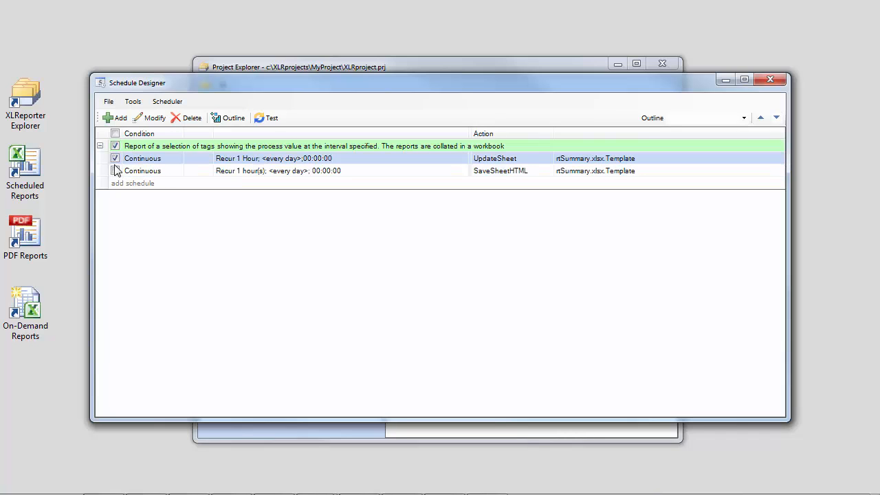
click(116, 171)
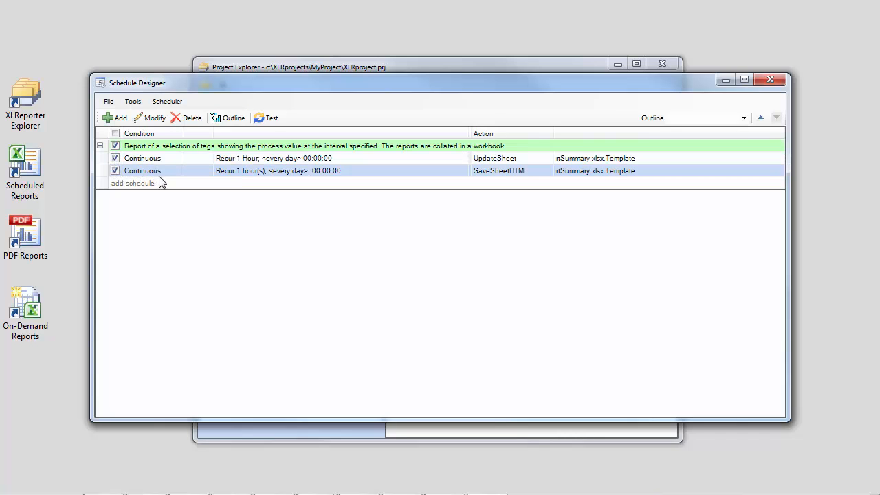
View the test options for the UpdateSheet schedule line without starting a test, and close them
click(178, 159)
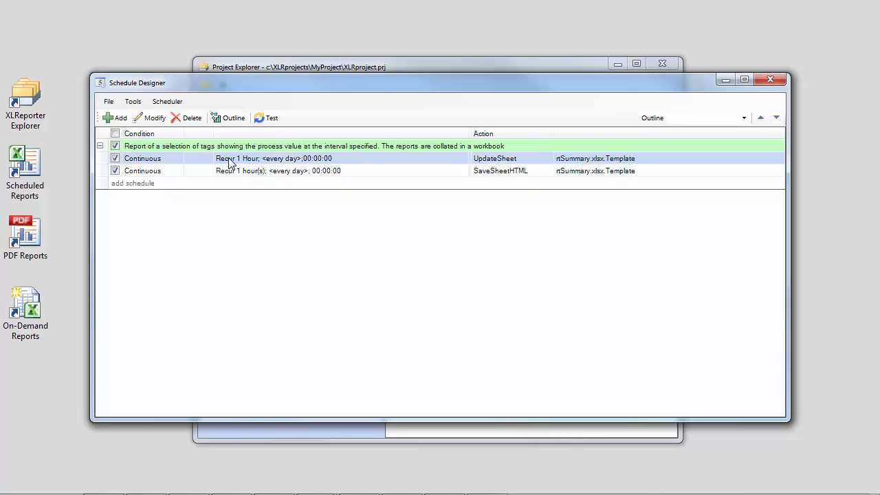
click(270, 120)
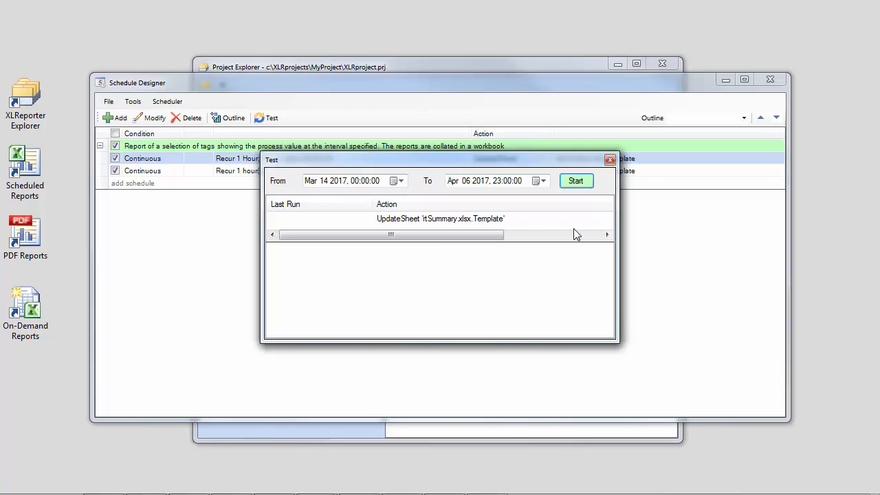
click(609, 160)
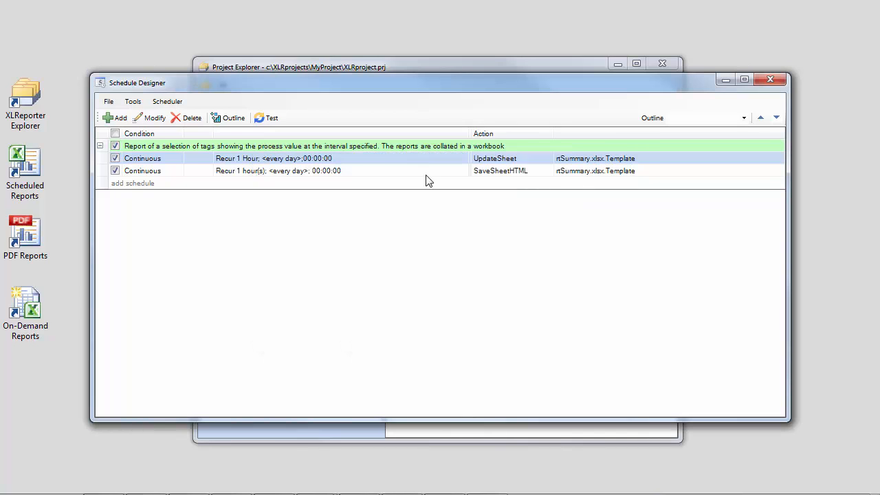
Select both schedule lines and review whether the scheduler runs as a service or on the desktop, leaving its setup unchanged
shift+click(231, 171)
click(133, 102)
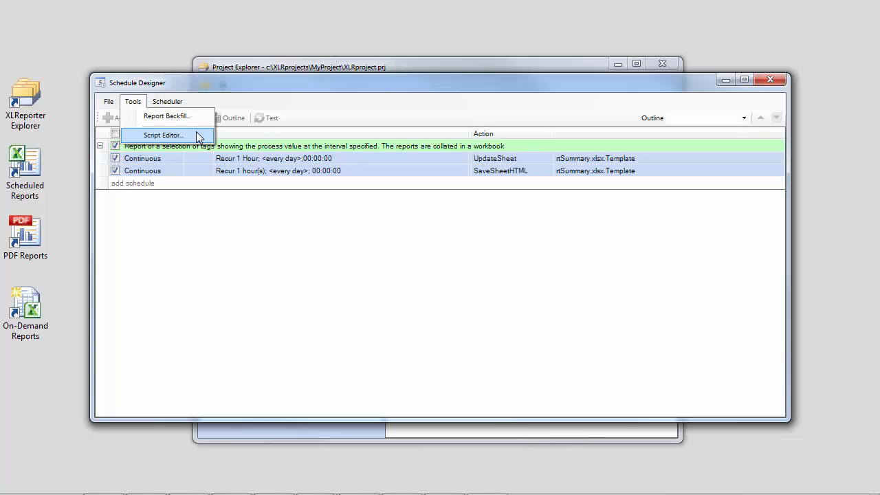
click(172, 103)
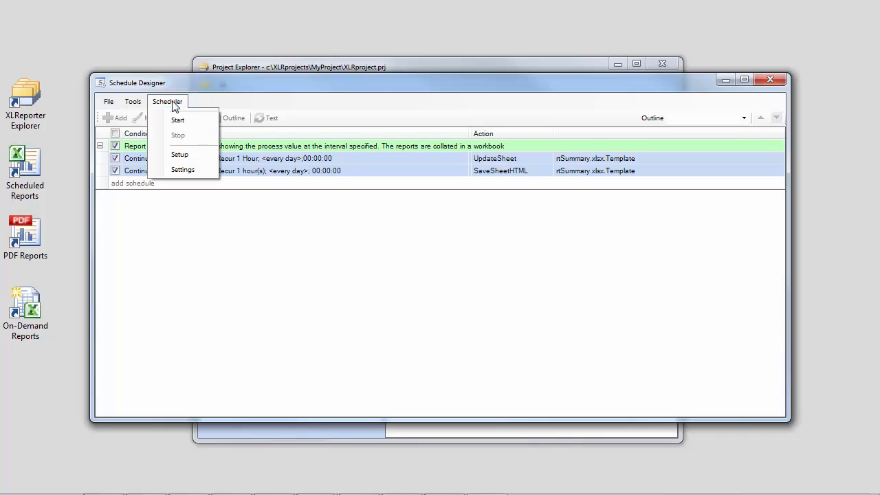
click(182, 155)
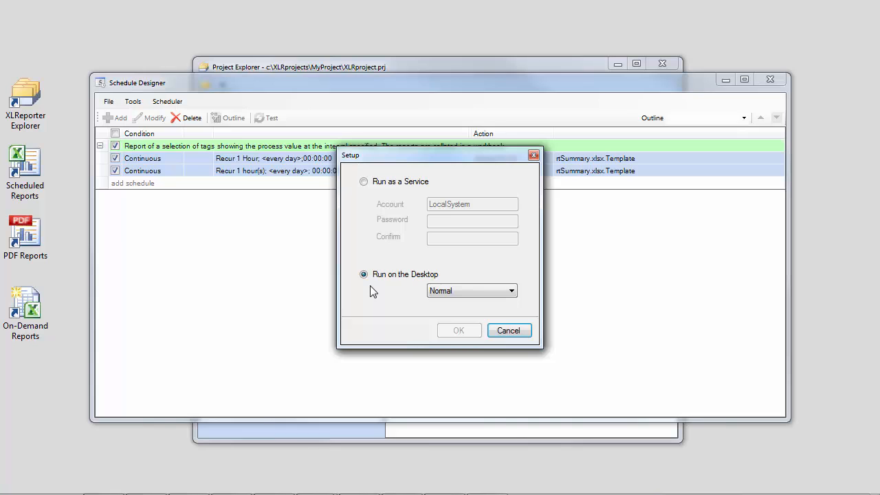
click(512, 331)
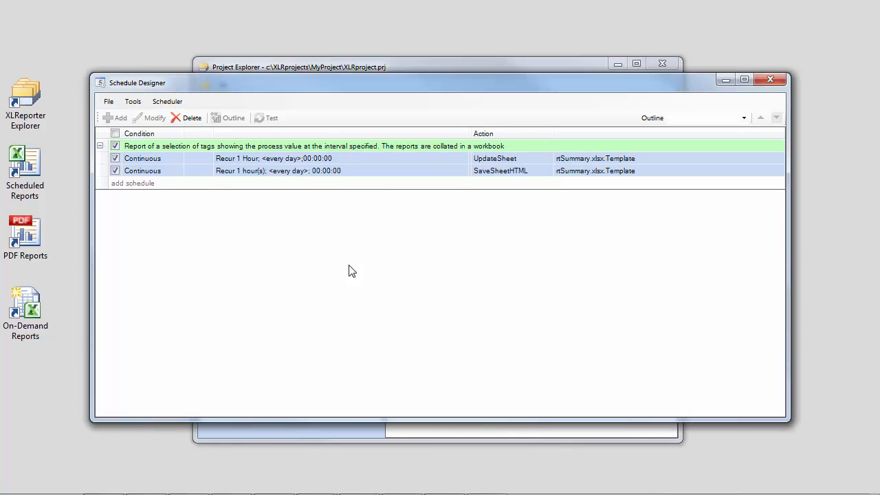
Review the scheduler's Event Poll Time and Startup Delay settings without changing them, and view its start and stop commands
click(152, 103)
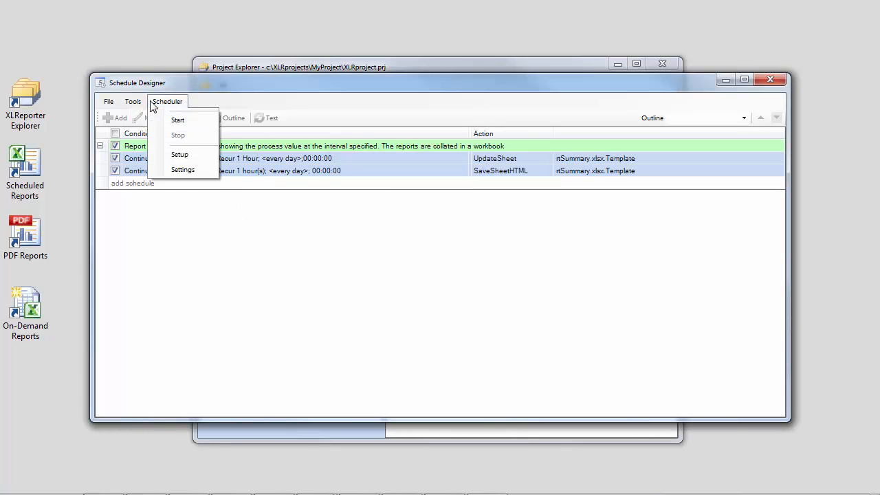
click(180, 171)
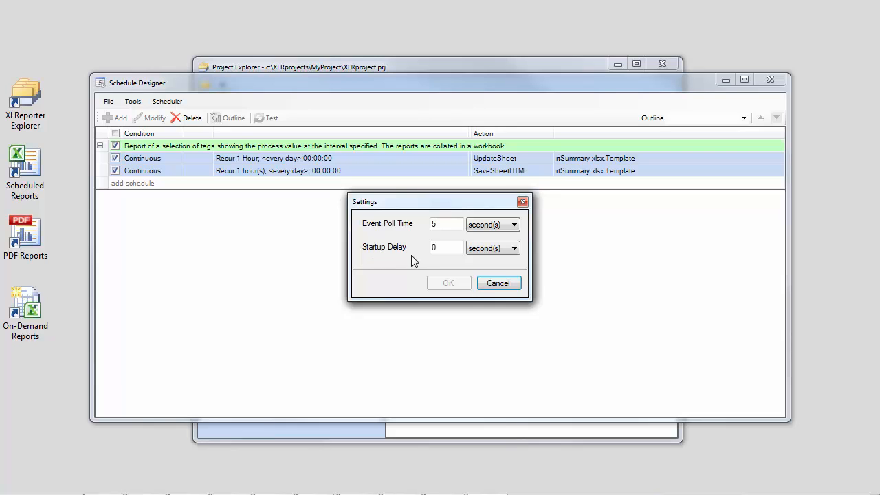
click(496, 284)
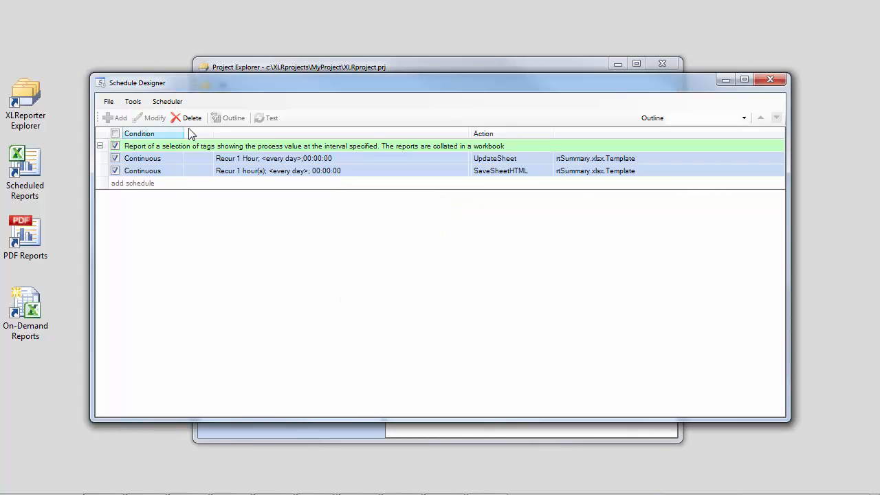
click(181, 103)
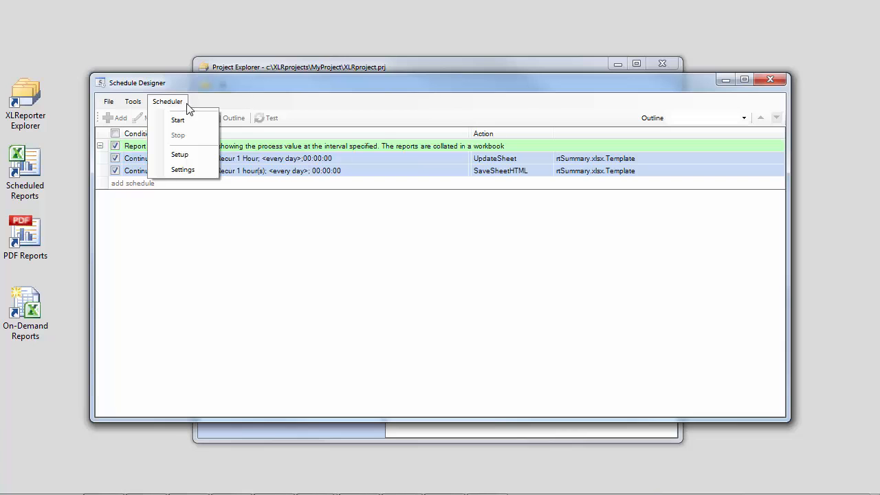
Close the Schedule Designer with the edits saved, and start the scheduler from the Project Explorer
click(771, 80)
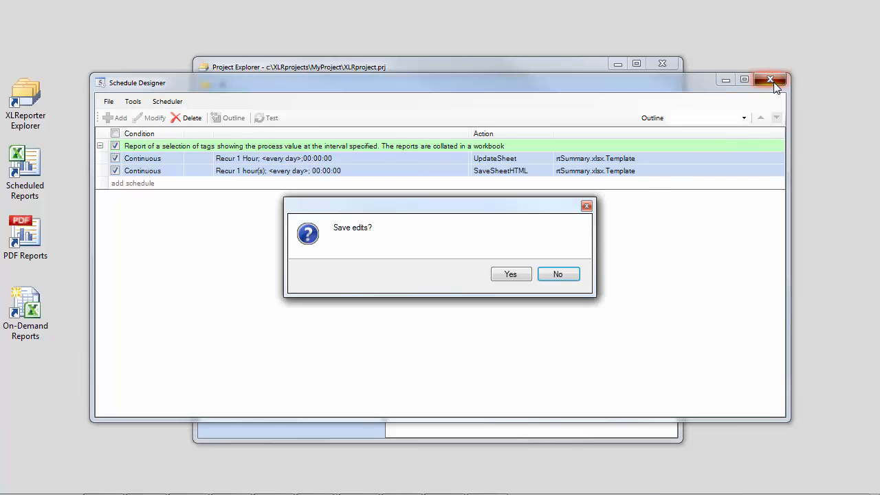
click(520, 274)
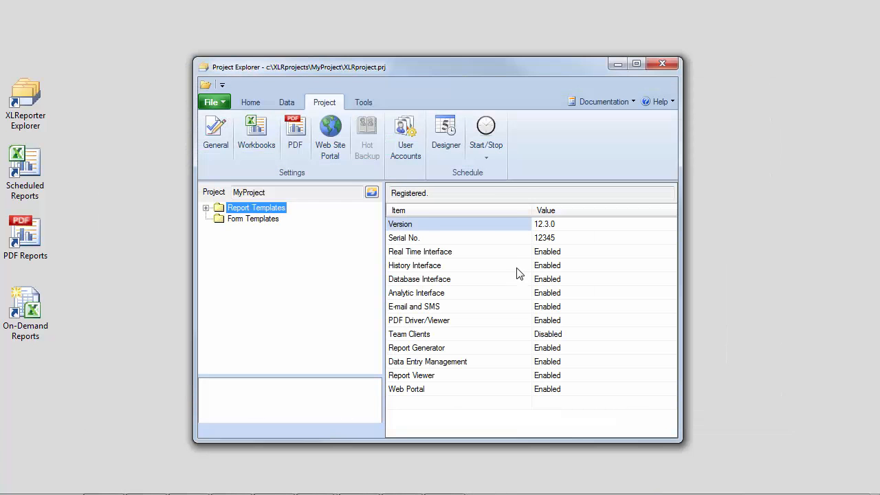
click(491, 161)
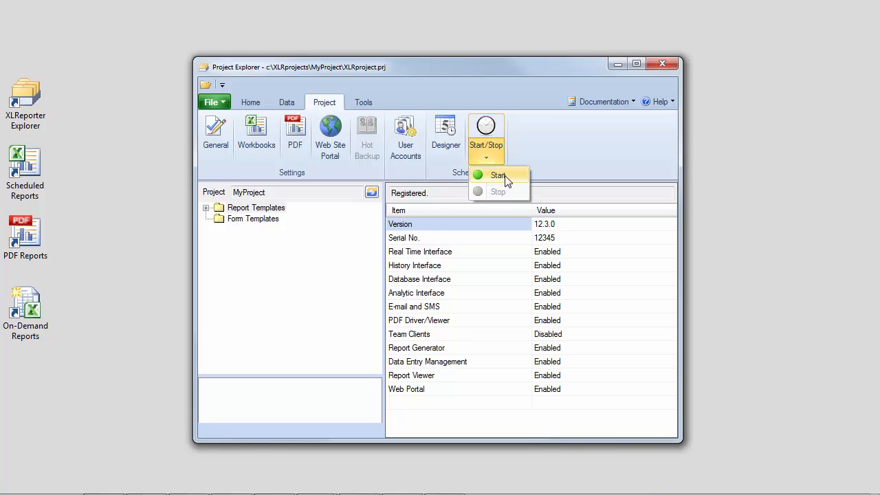
click(498, 176)
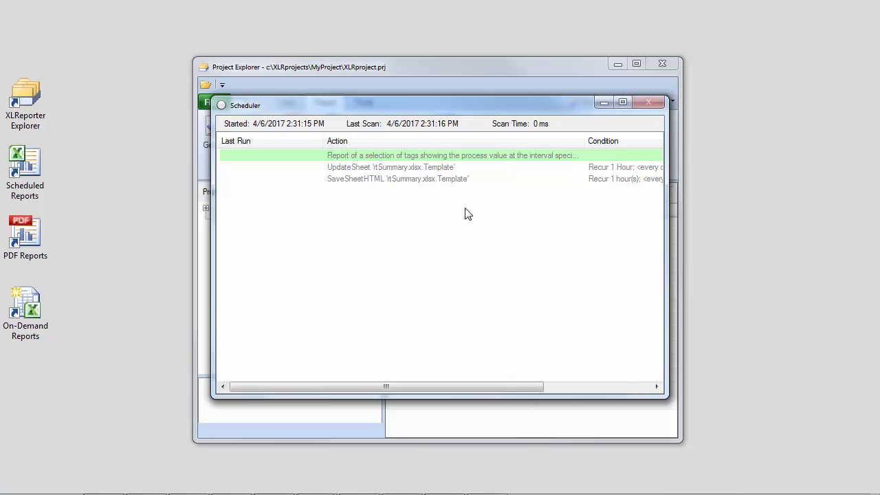